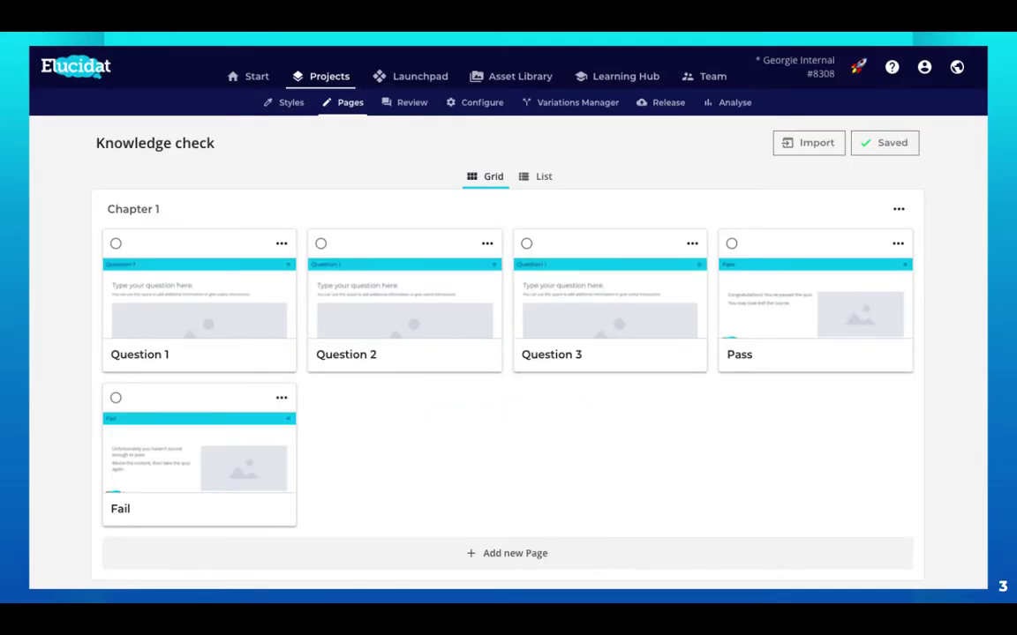
# - Switch to the Elucidat project in the browser and open the Fail page of the Knowledge check
pyautogui.press('Escape')
pyautogui.click(231, 18)
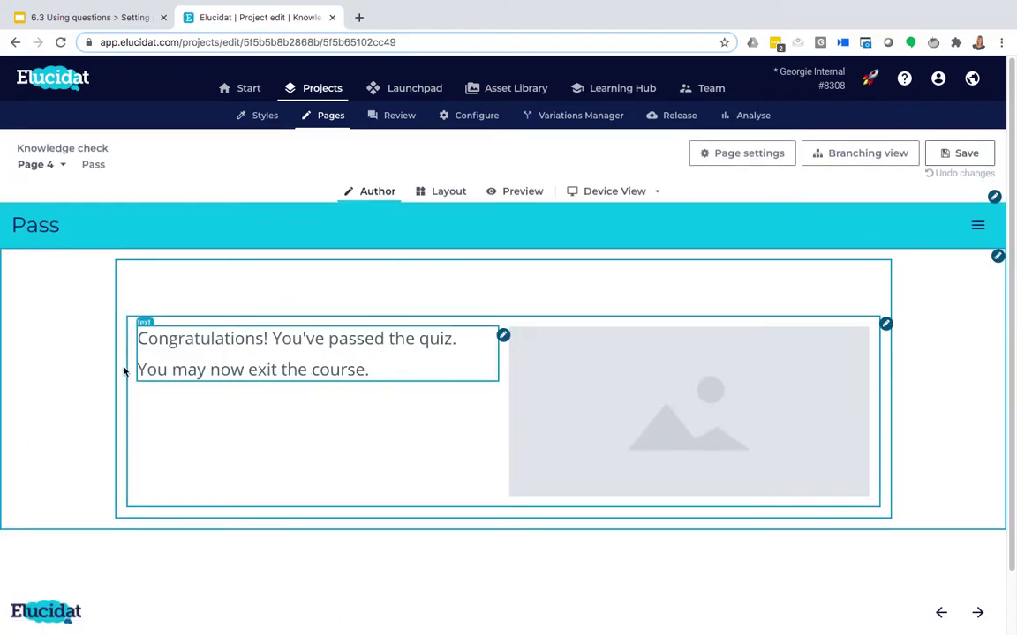
pyautogui.click(62, 166)
pyautogui.click(87, 331)
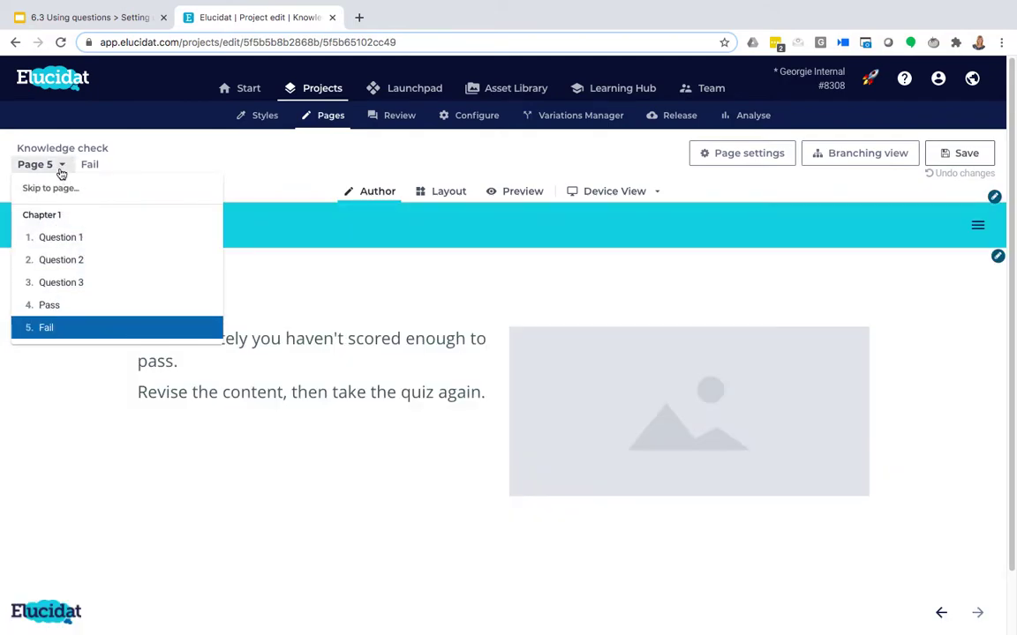
pyautogui.click(60, 168)
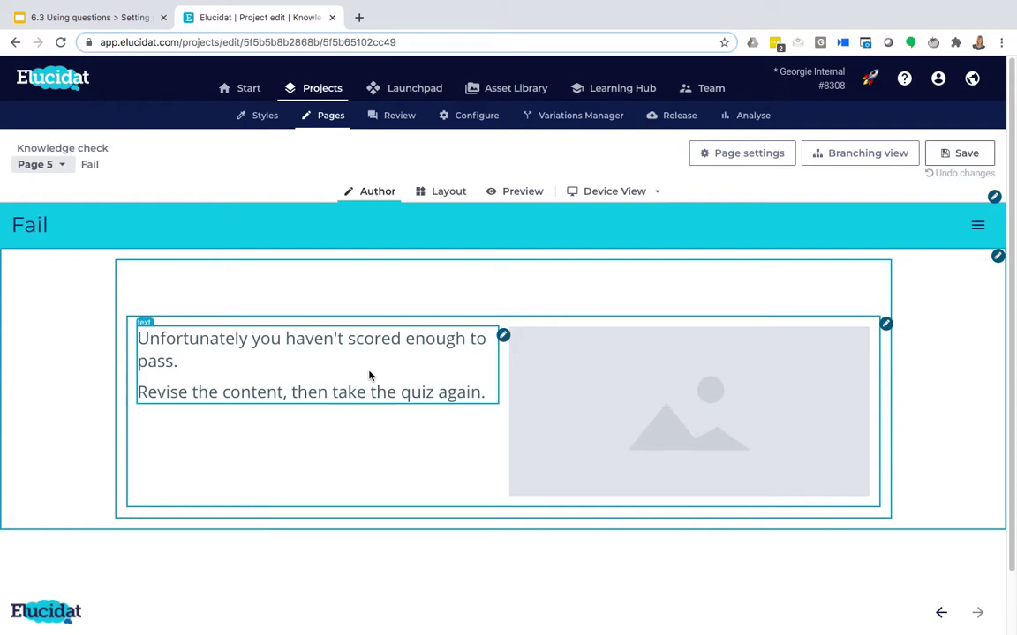
pyautogui.click(61, 165)
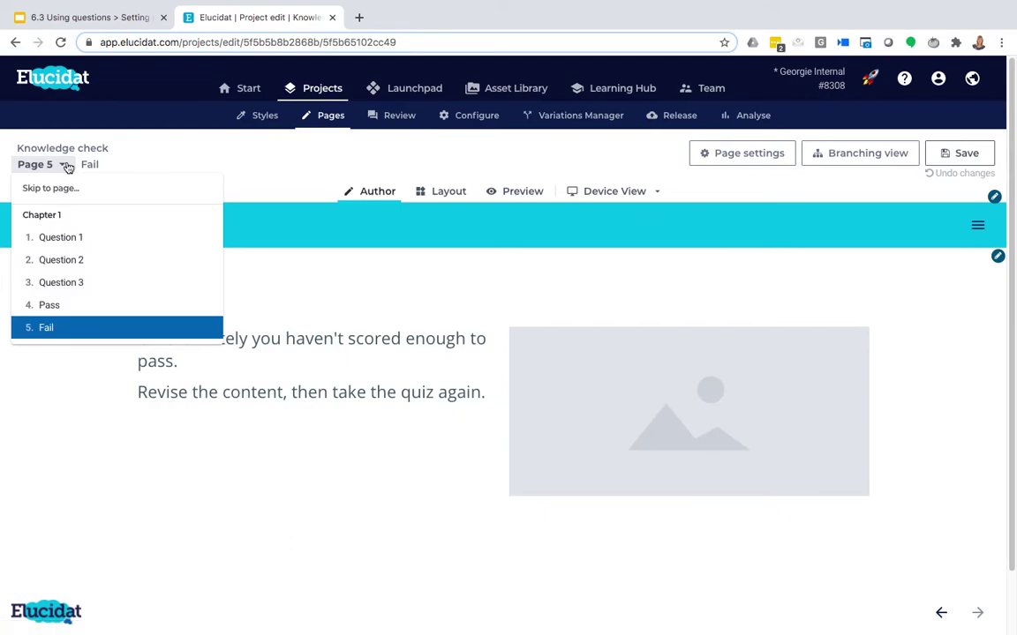
pyautogui.click(67, 167)
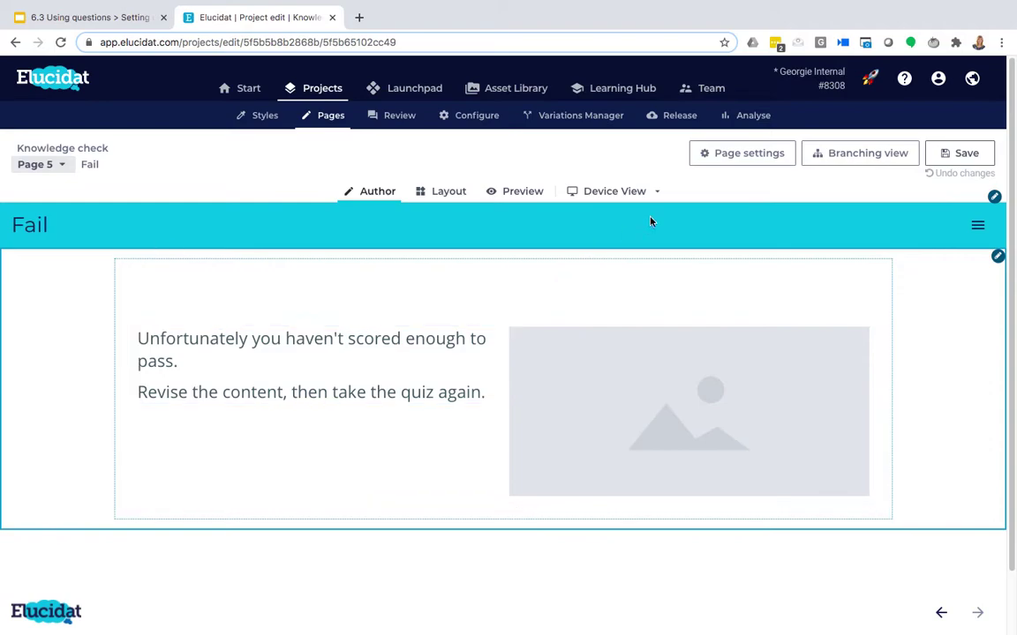
# - Add a page rule so the Fail page only shows if Result equals Fail, and save the page settings
pyautogui.click(742, 157)
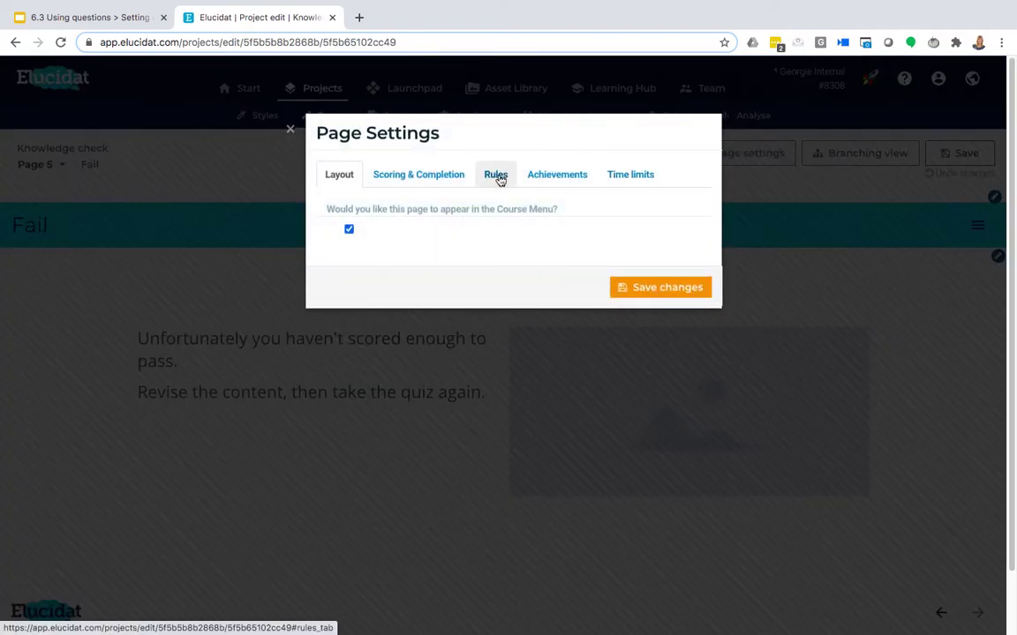
pyautogui.click(497, 177)
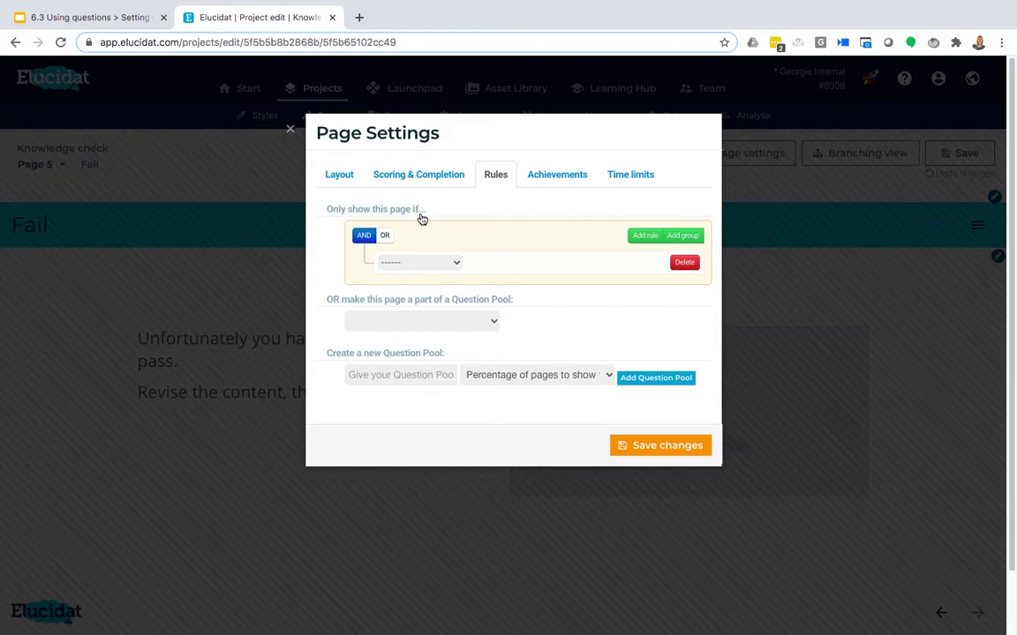
pyautogui.click(457, 263)
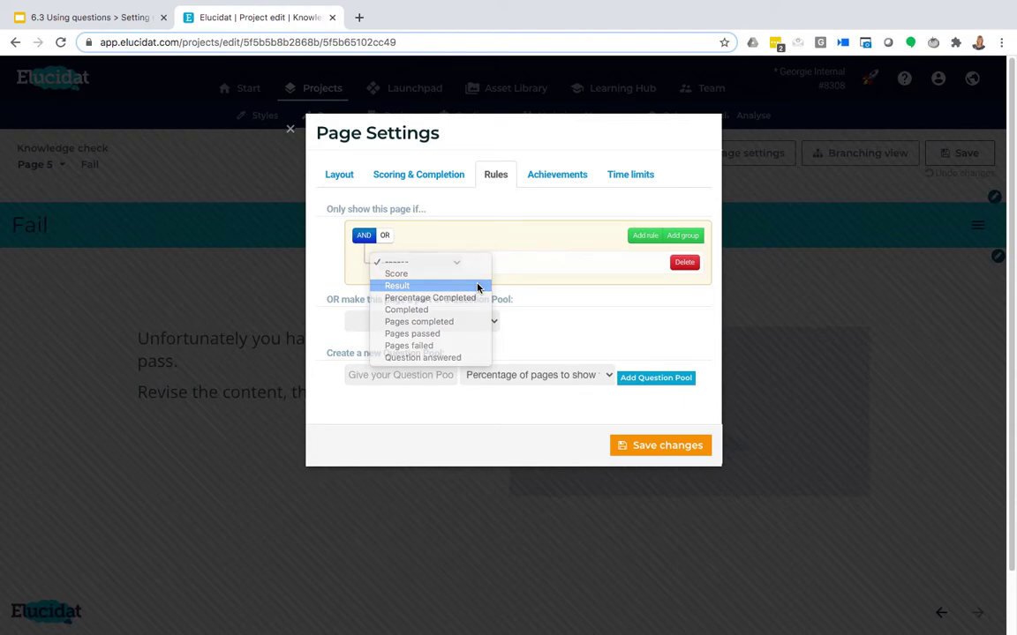
pyautogui.click(477, 287)
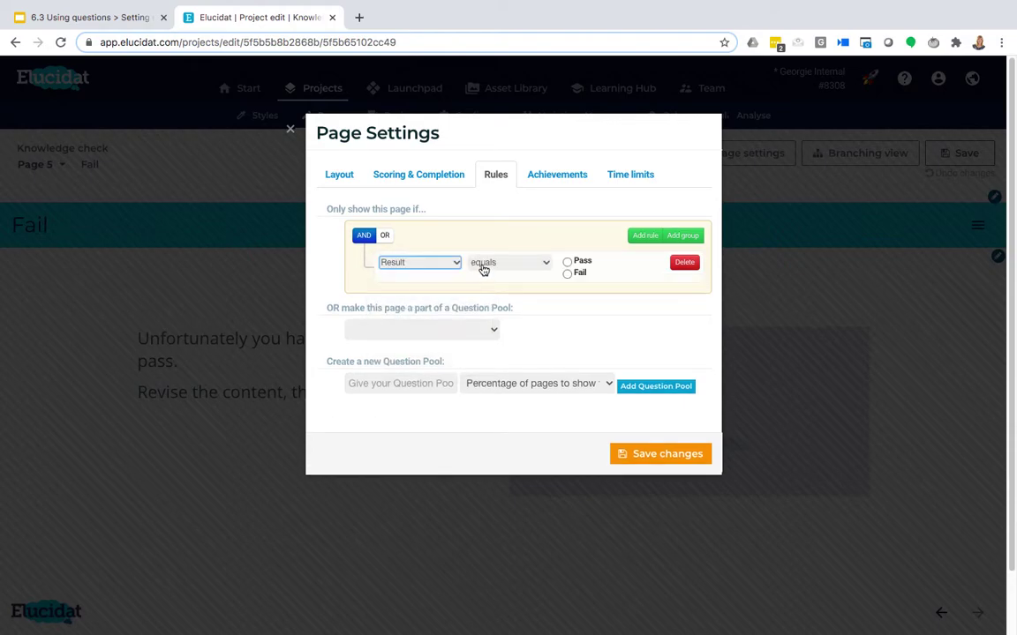
pyautogui.click(567, 275)
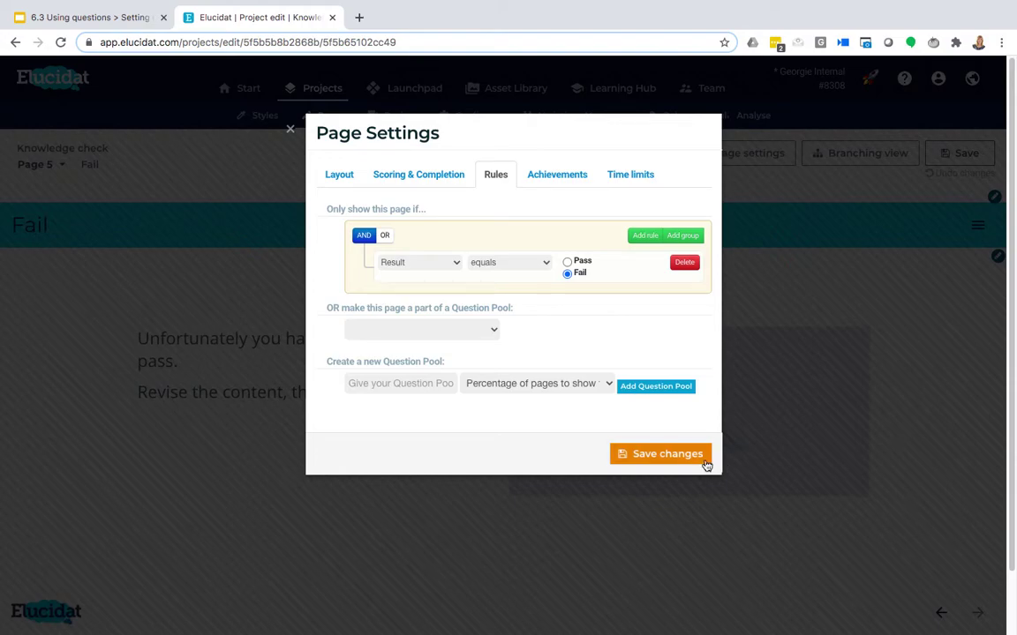
pyautogui.click(667, 454)
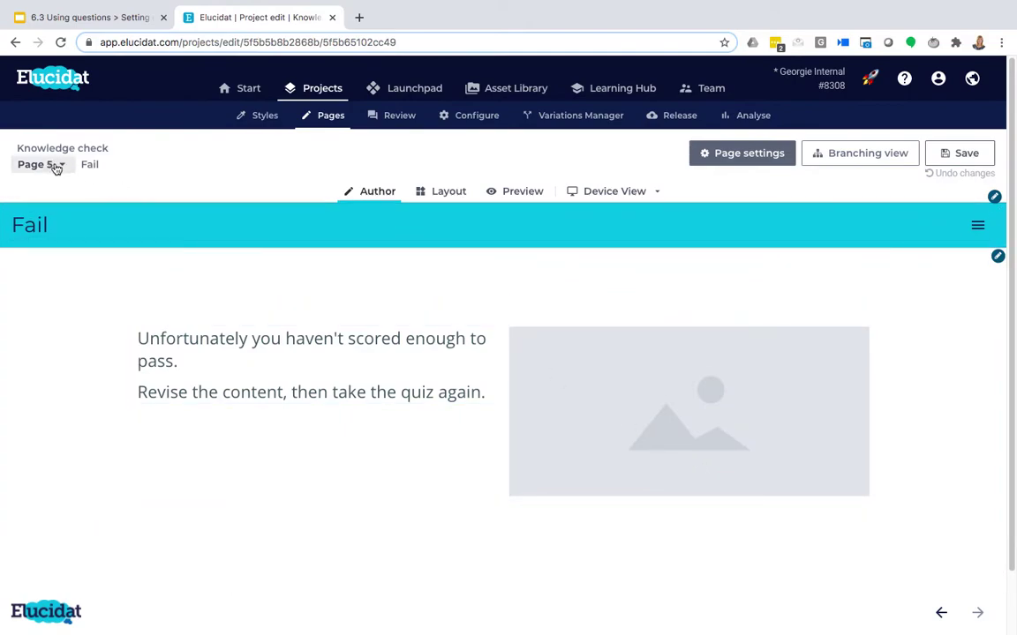
# - Open the Pass page and save a page rule that only shows it if Result equals Pass
pyautogui.click(65, 173)
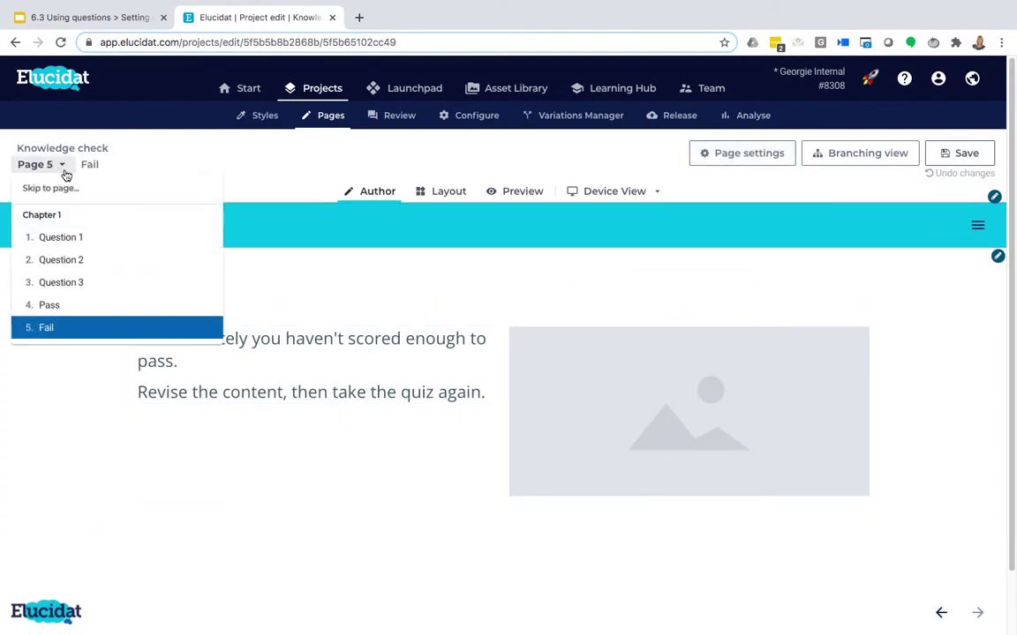
pyautogui.click(91, 312)
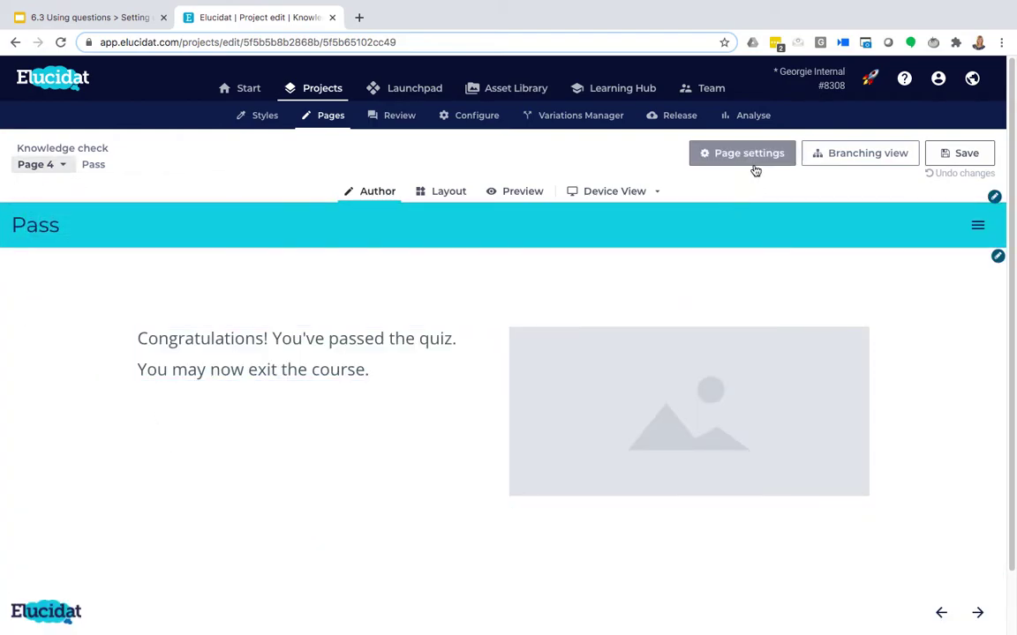
pyautogui.click(755, 167)
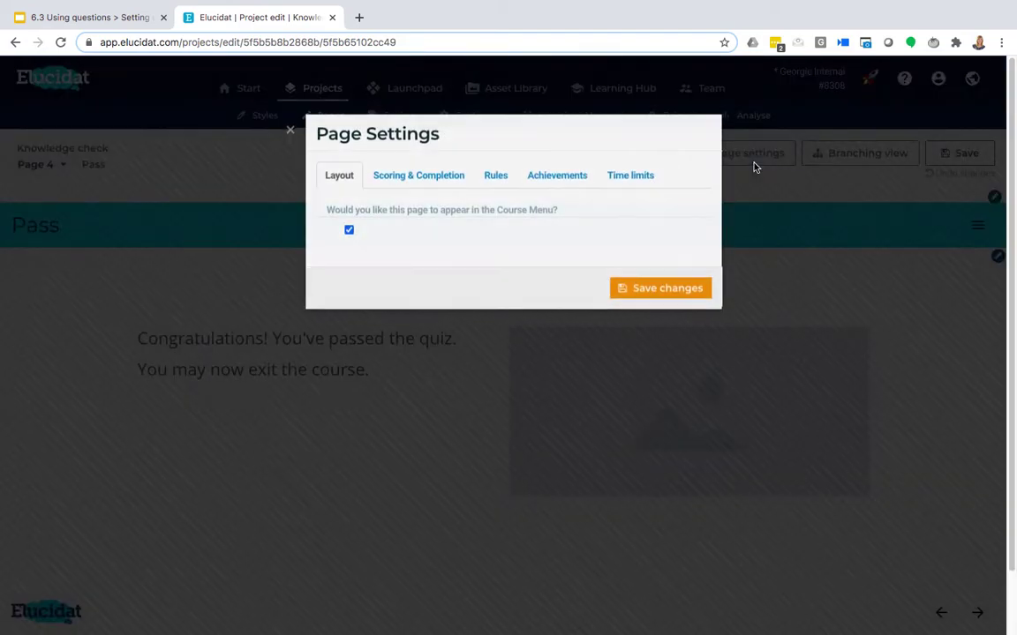
pyautogui.click(511, 183)
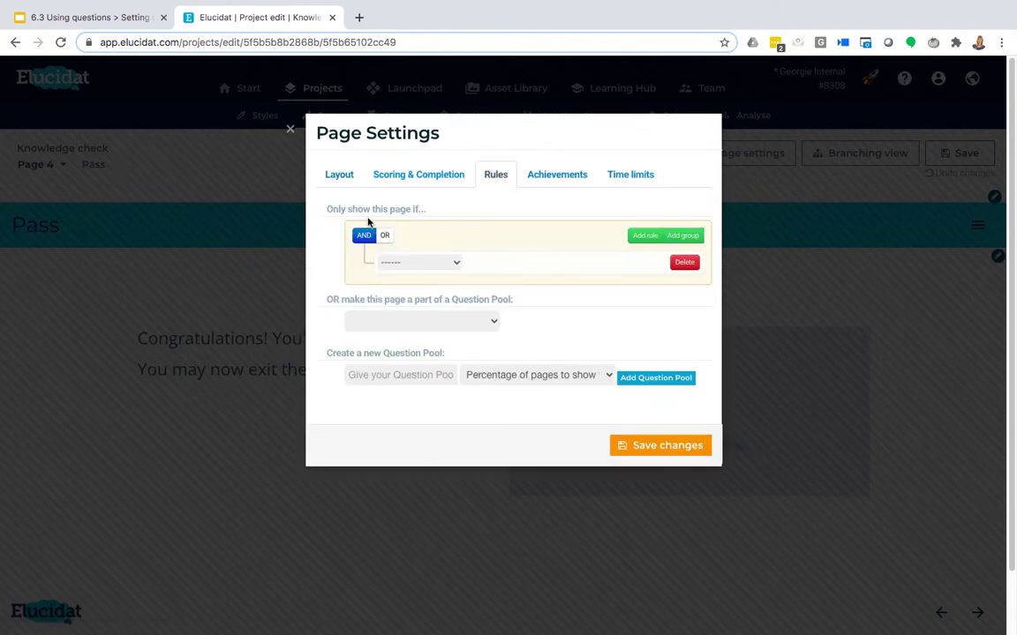
pyautogui.click(450, 264)
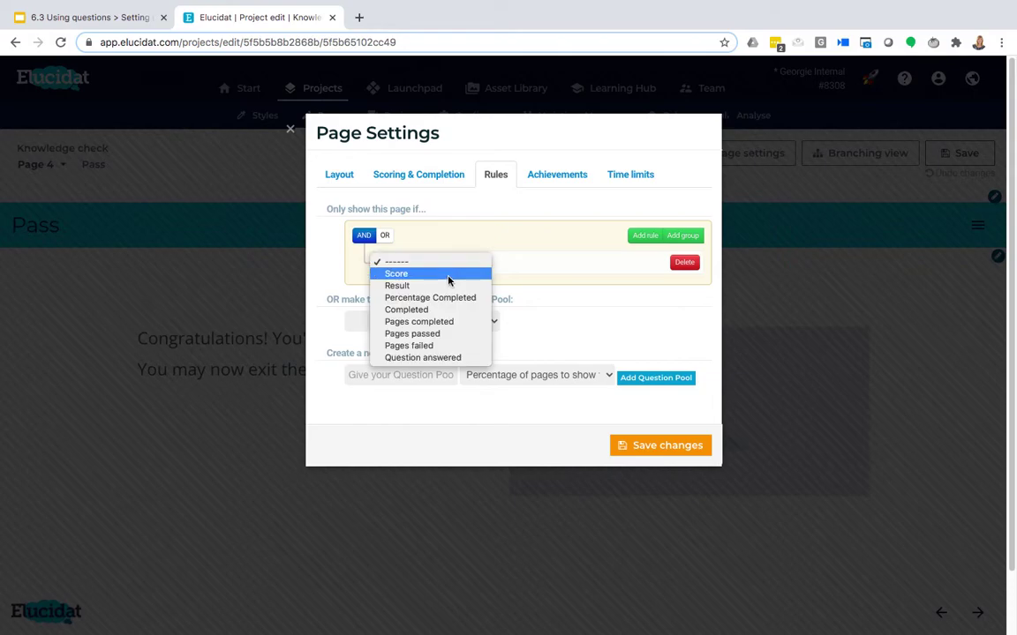
pyautogui.click(445, 290)
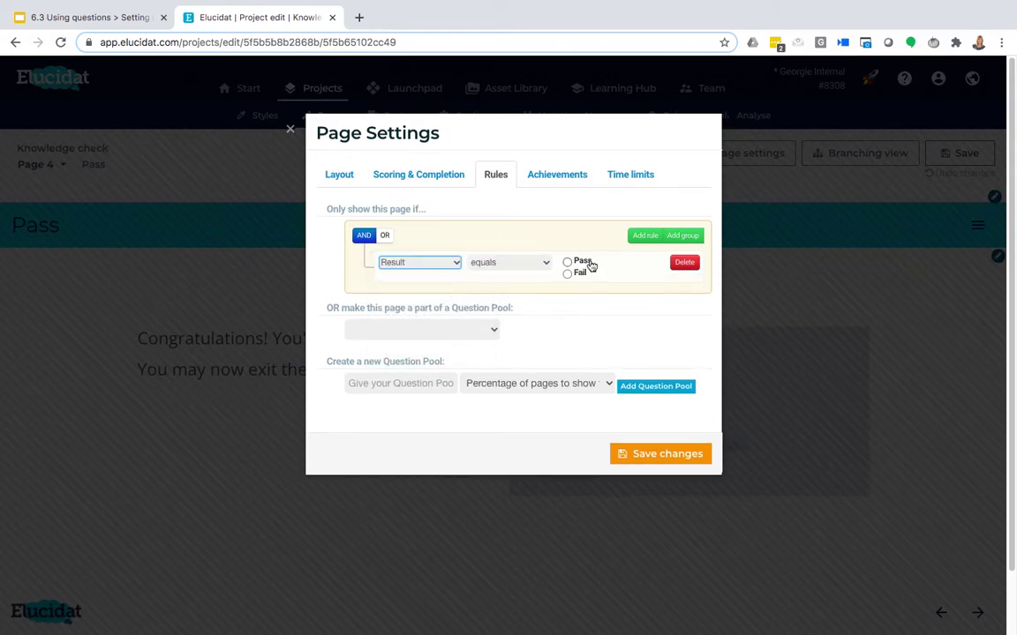
pyautogui.click(568, 263)
pyautogui.click(660, 454)
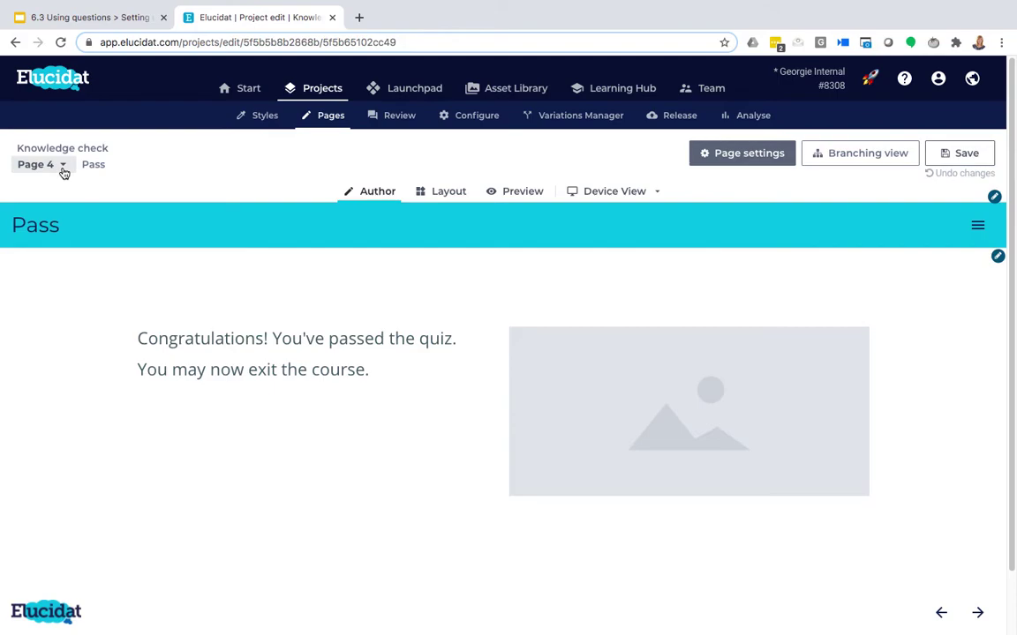
pyautogui.click(62, 168)
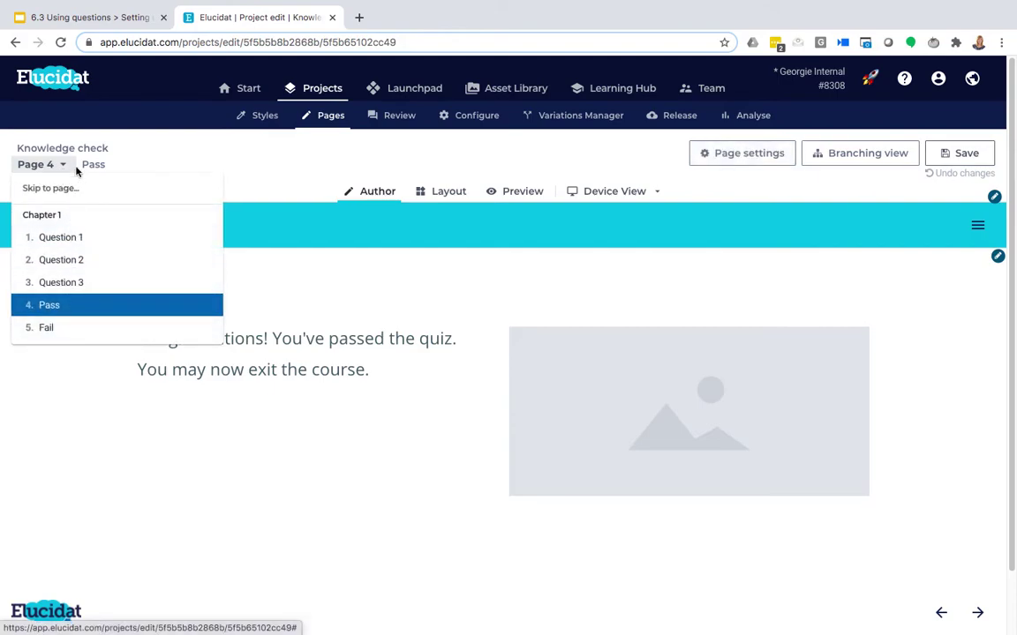
pyautogui.click(68, 169)
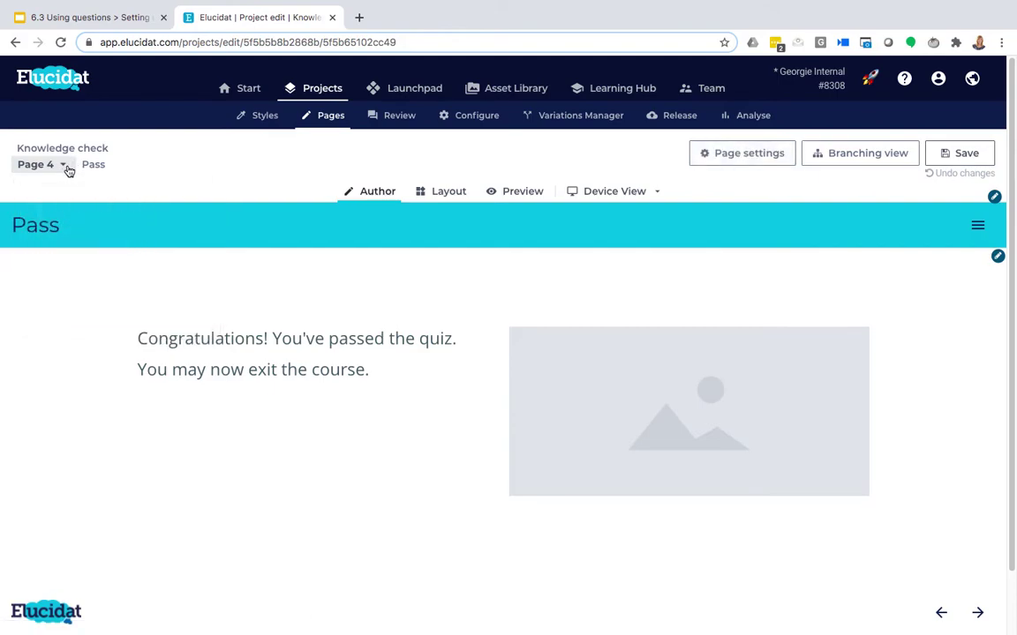
# - Extend the Pass page's first sentence with "with" and the Total score (%) clip before the full stop, and save the page
pyautogui.click(459, 343)
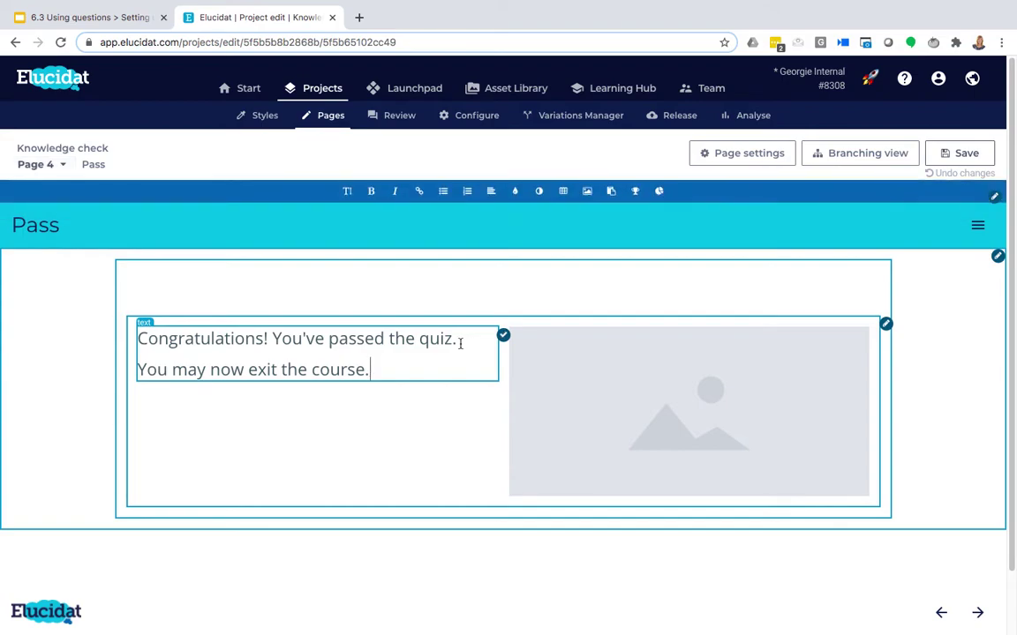
pyautogui.click(459, 343)
pyautogui.write('with')
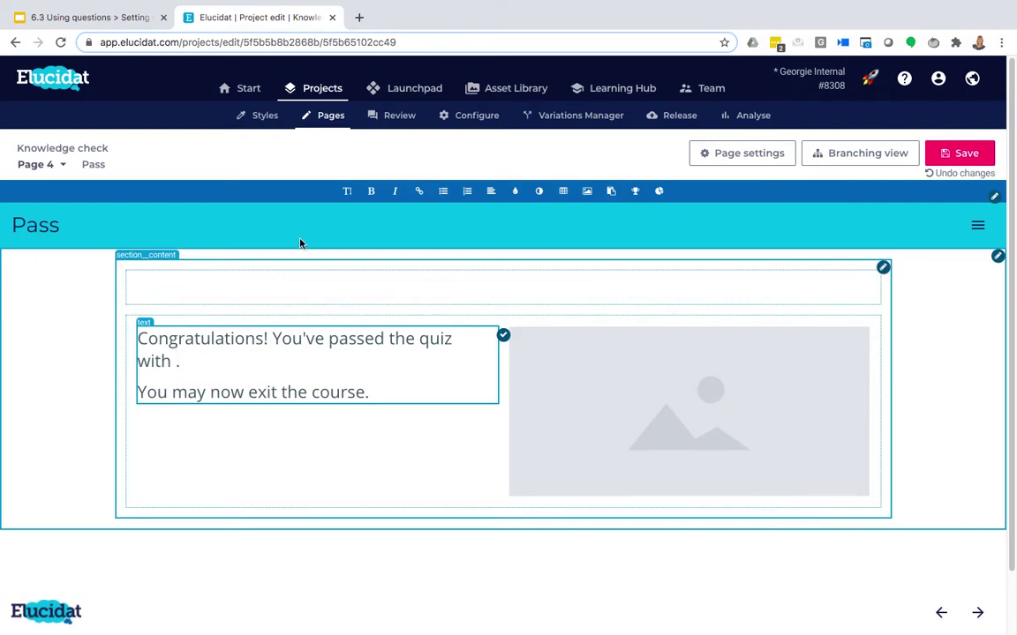
pyautogui.click(612, 195)
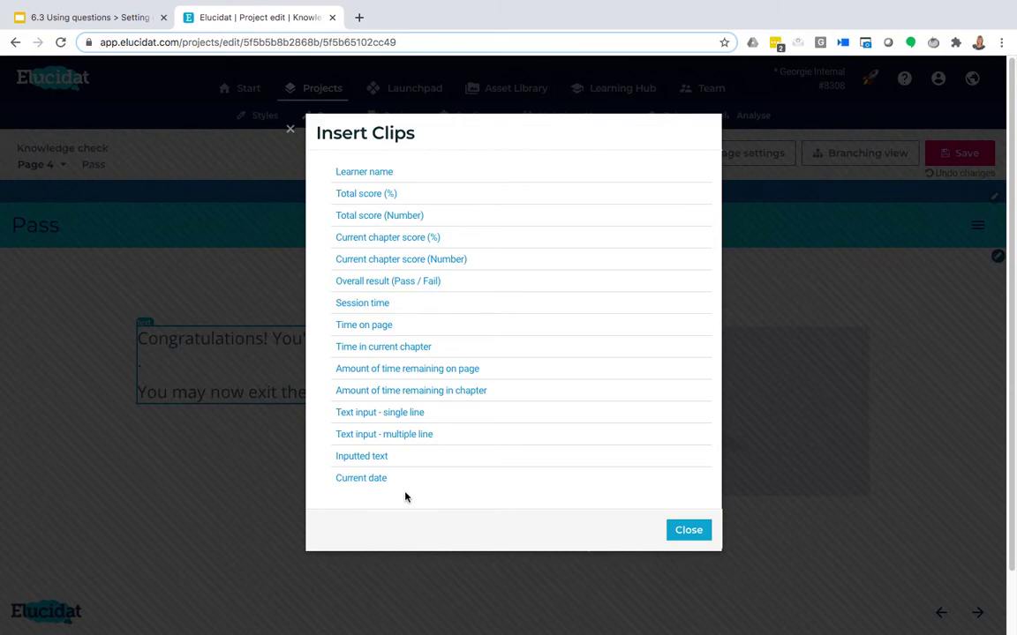
pyautogui.click(378, 201)
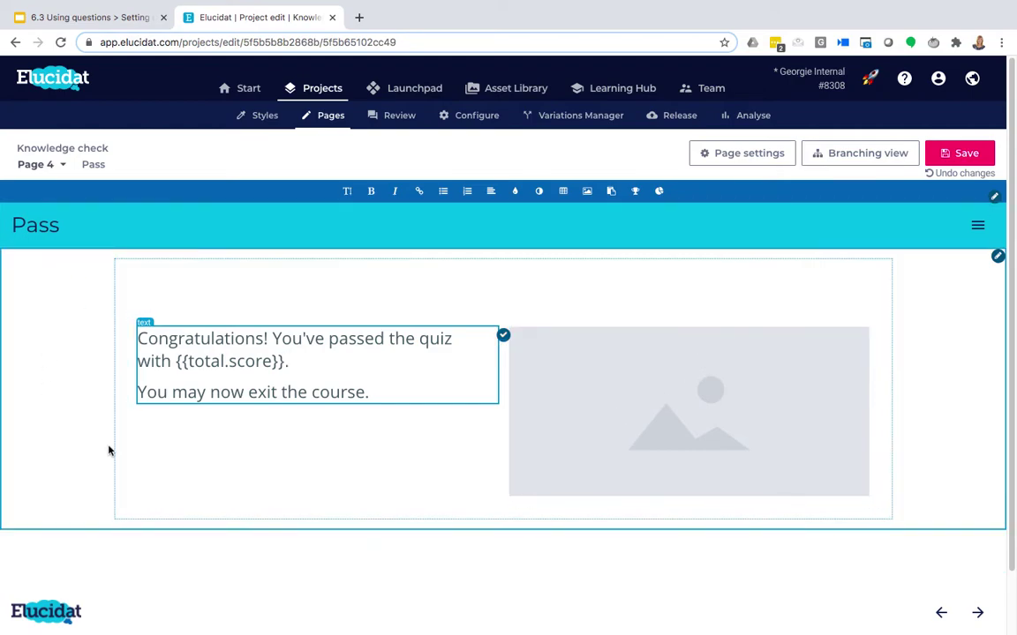
pyautogui.click(504, 338)
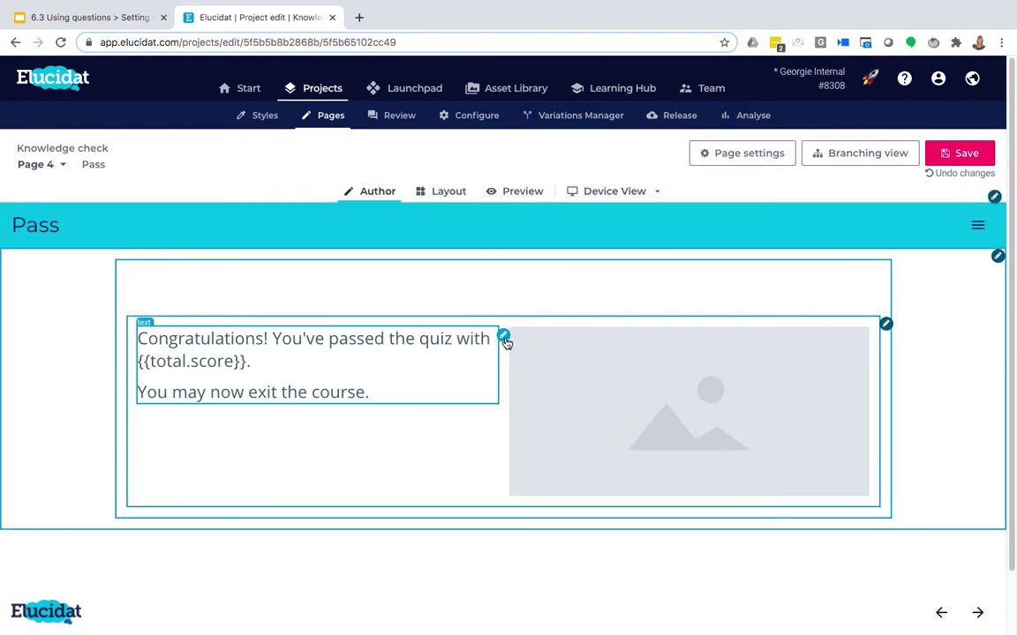
pyautogui.click(962, 153)
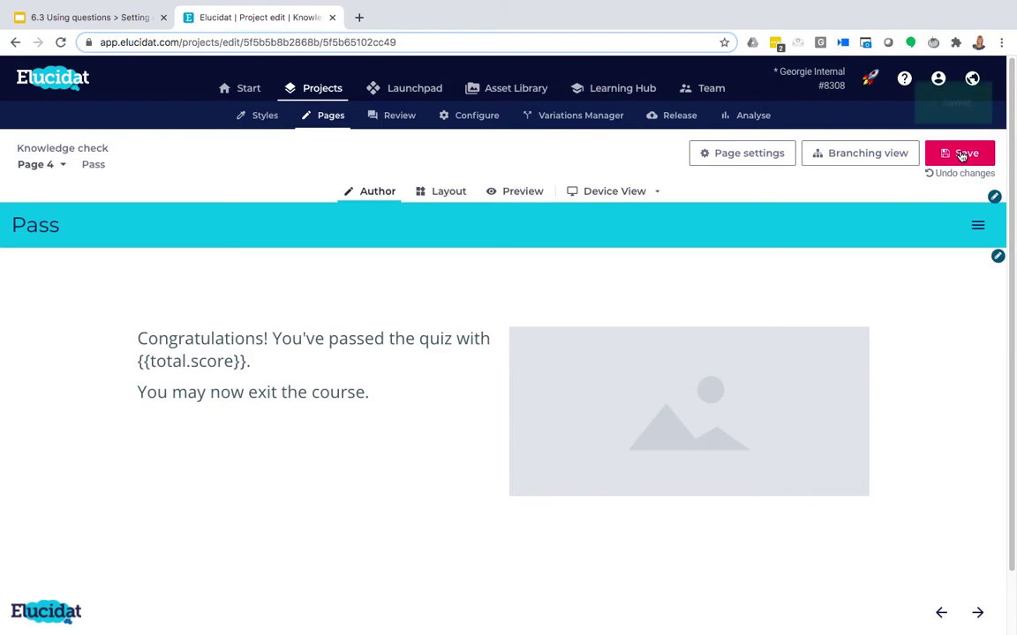
# - On the Fail page, append "you scored:" after "pass.", followed by the Total score (%) clip and a full stop
pyautogui.click(61, 165)
pyautogui.click(63, 327)
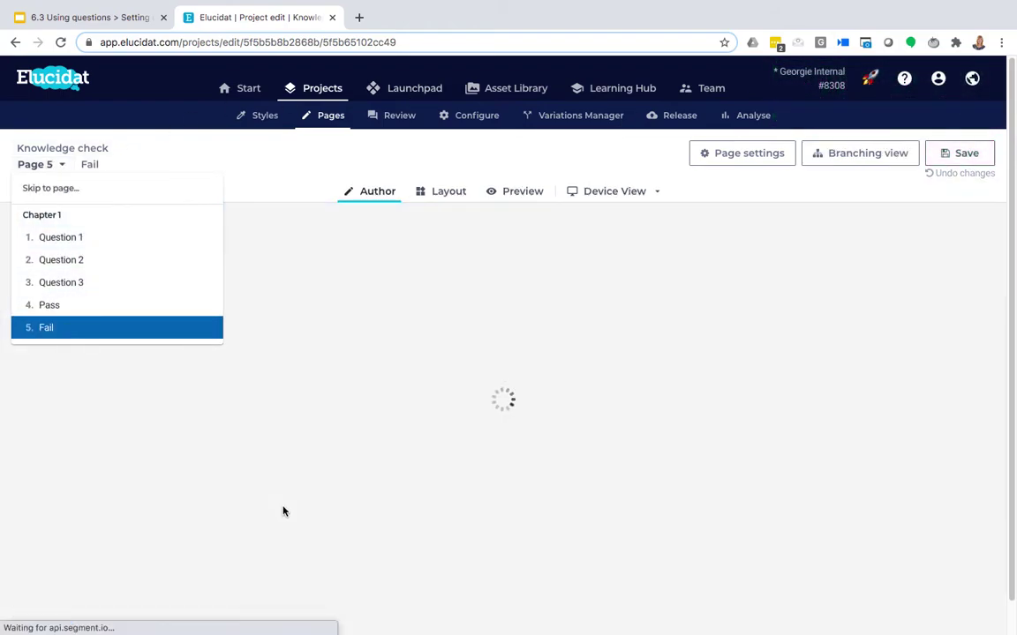
pyautogui.click(65, 166)
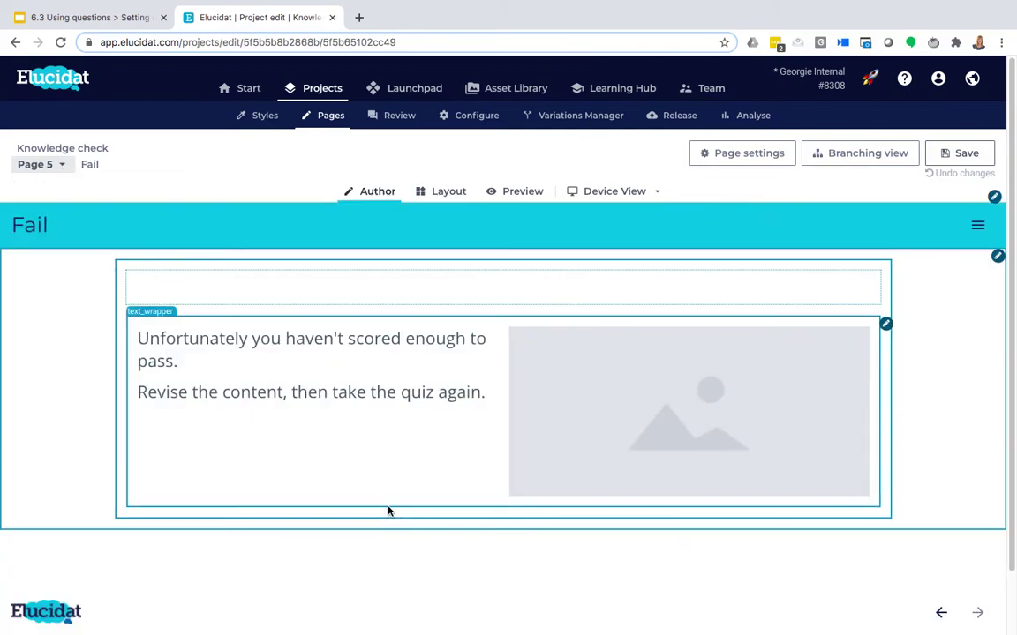
pyautogui.click(304, 361)
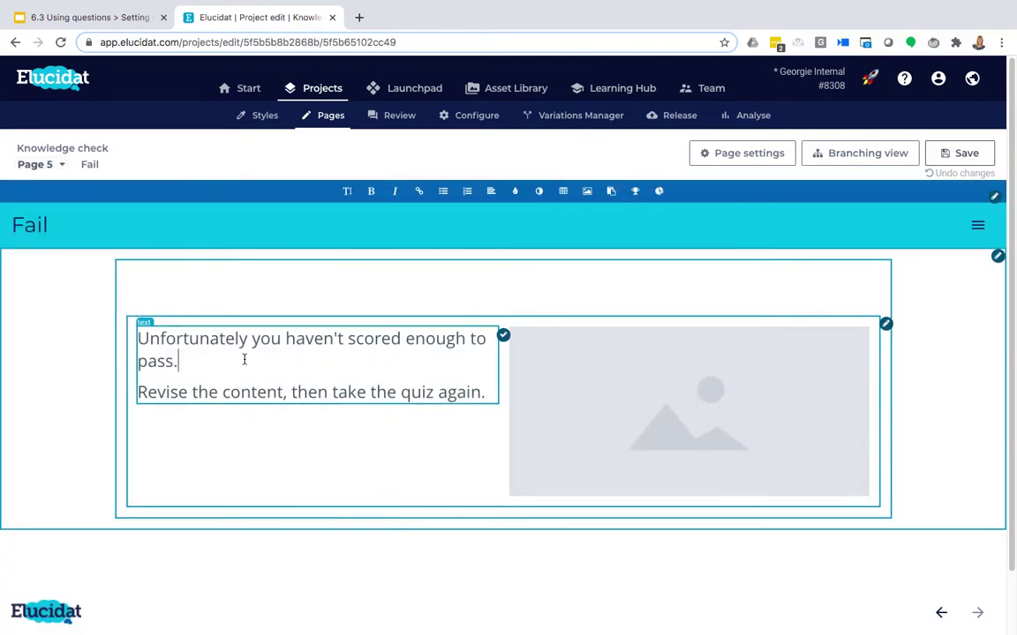
pyautogui.write('you scored:')
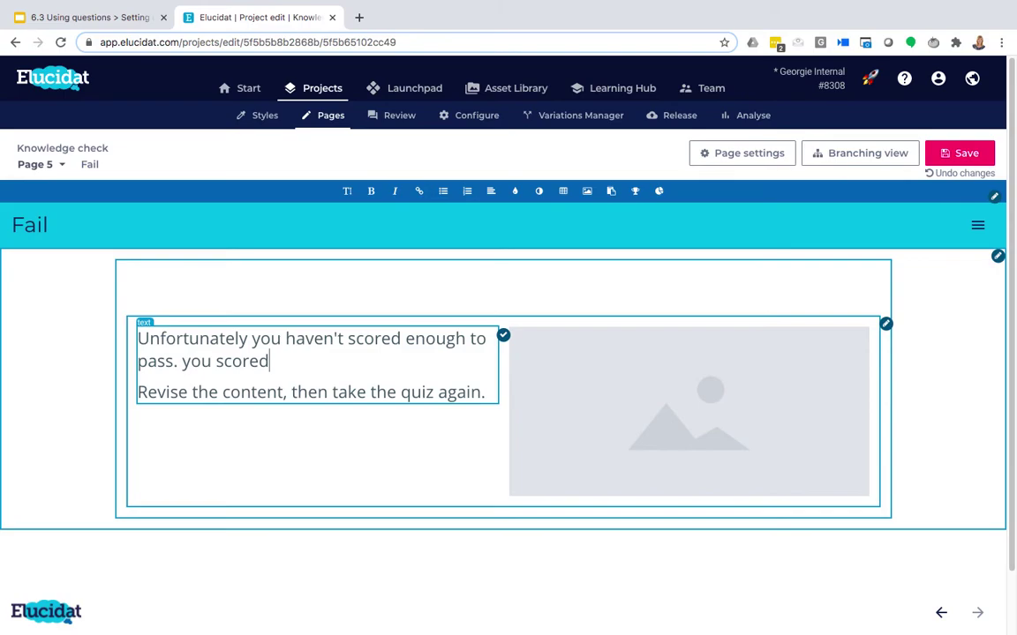
pyautogui.click(618, 195)
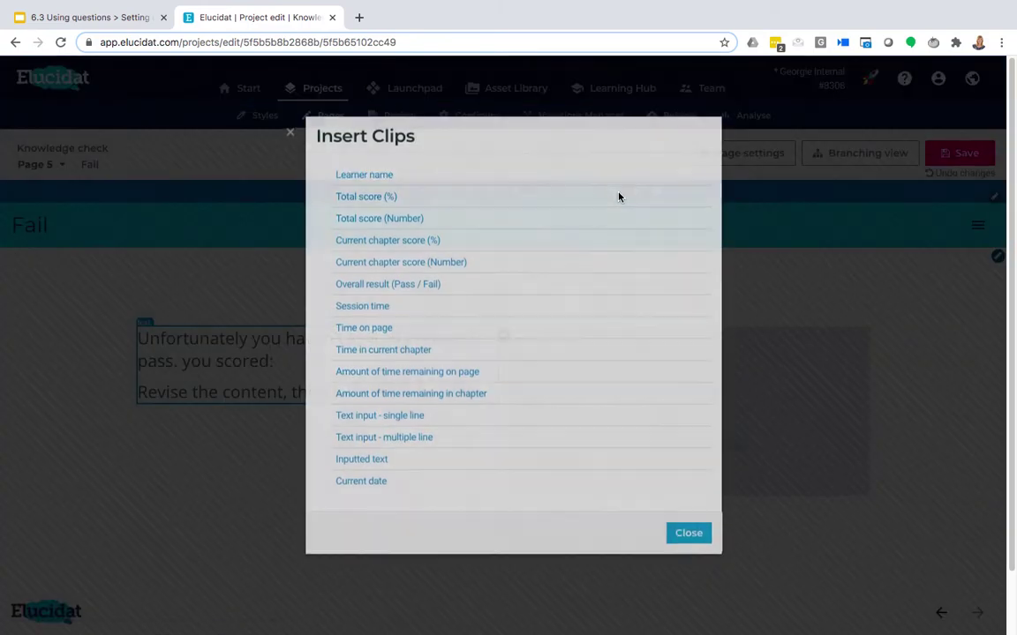
pyautogui.click(384, 195)
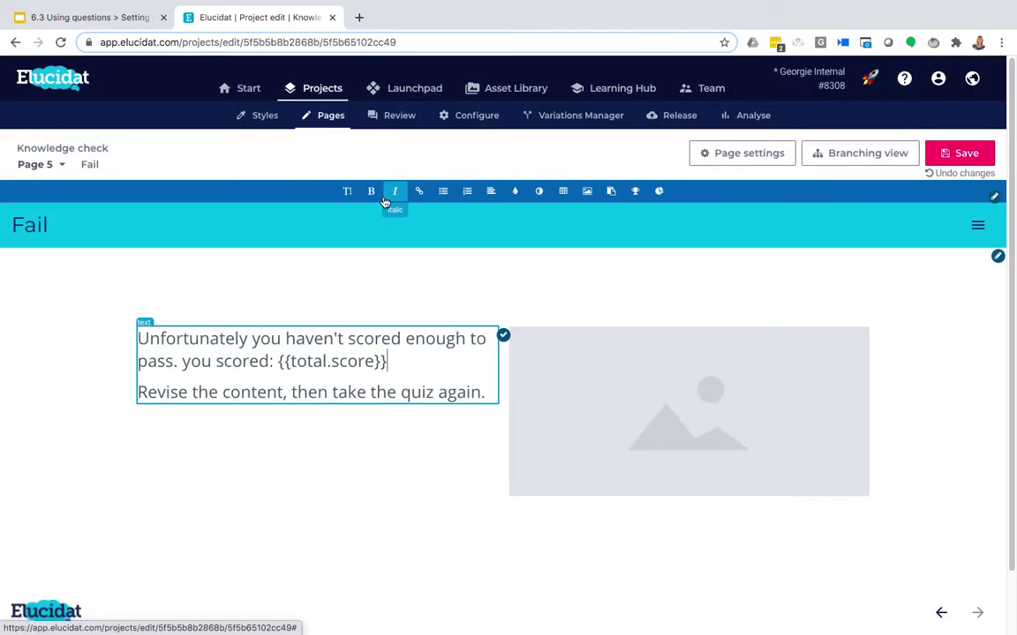
pyautogui.write('.')
# - Capitalise the new sentence on the Fail page so it starts with "You", and finish editing the text
pyautogui.click(188, 362)
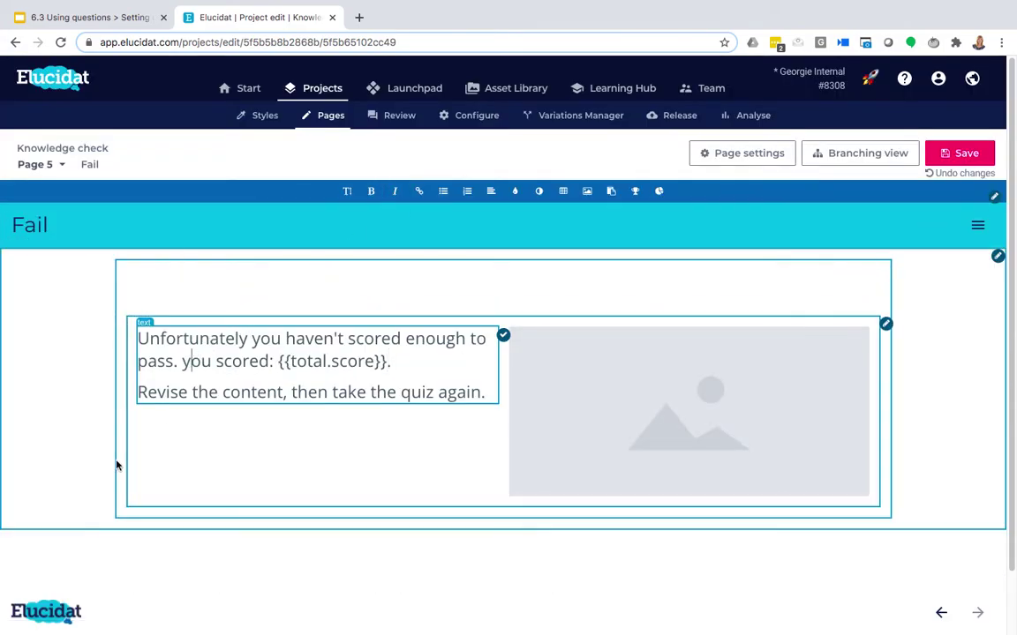
pyautogui.press('BackSpace')
pyautogui.write('Y')
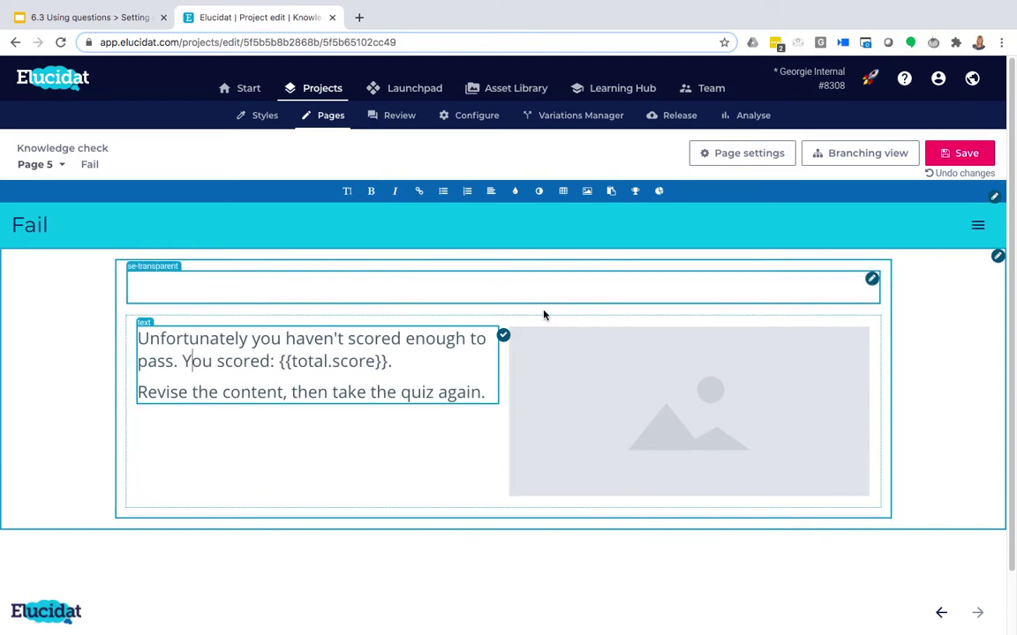
pyautogui.click(503, 338)
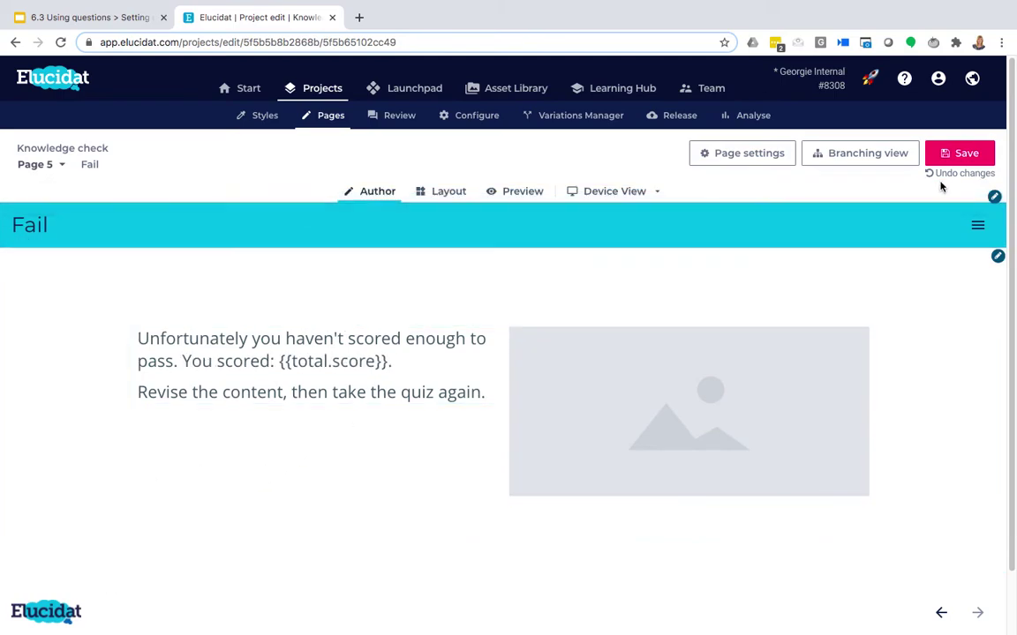
# - Save the Fail page, and open the Question 1 page in preview mode
pyautogui.click(987, 155)
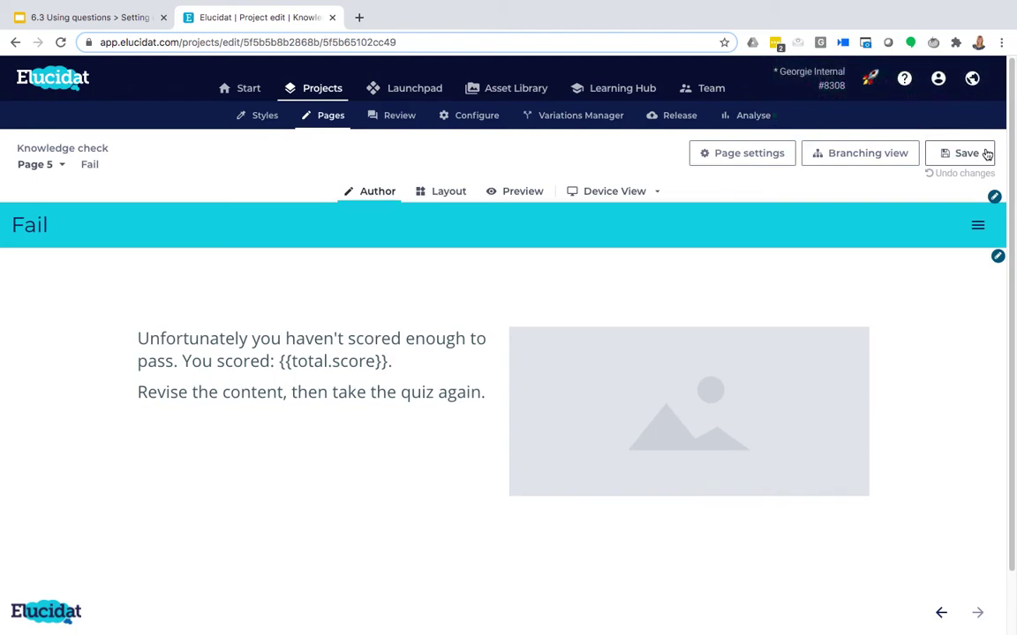
pyautogui.click(54, 164)
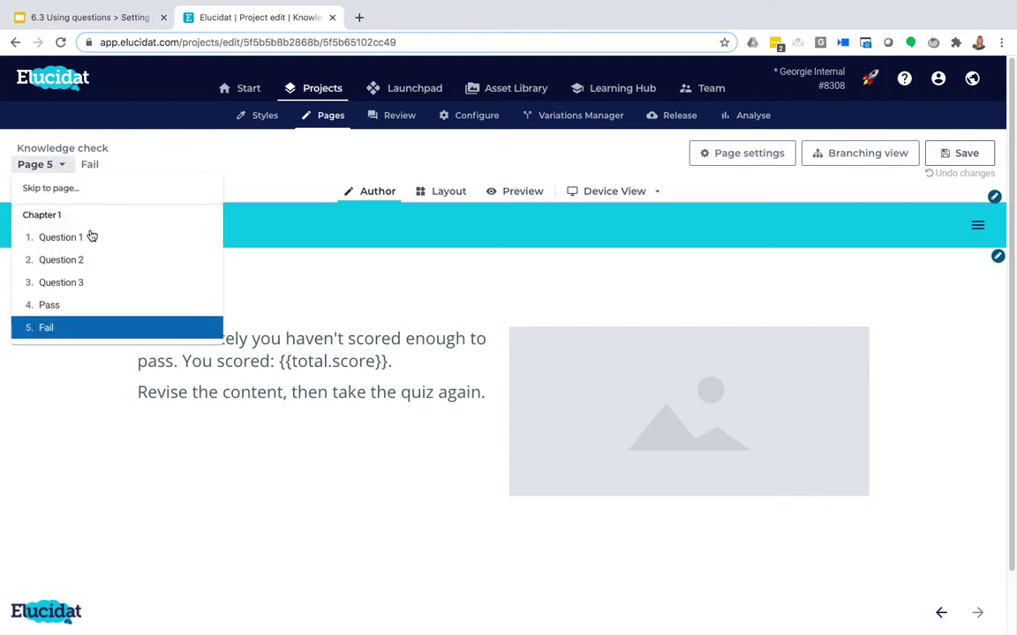
pyautogui.click(62, 238)
pyautogui.click(62, 164)
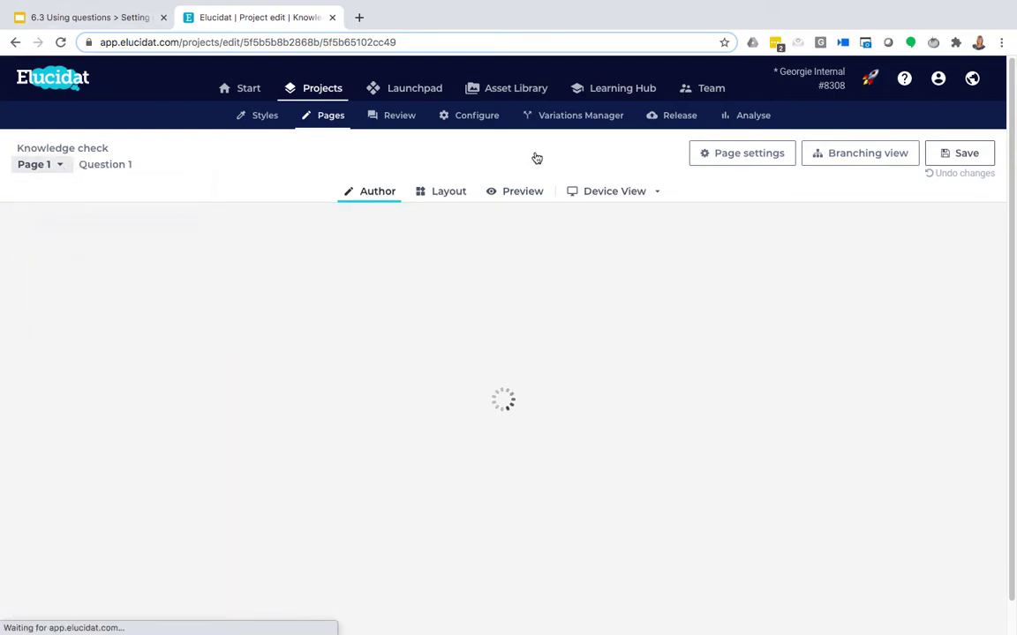
pyautogui.click(528, 192)
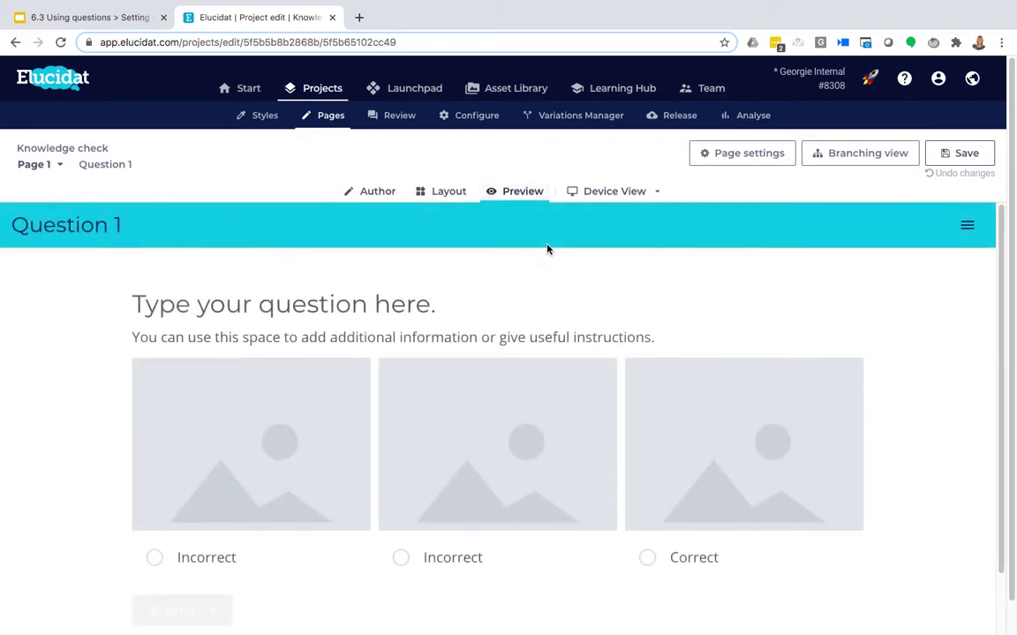
# - Test the pass route in the preview by submitting the Correct answer for Questions 1, 2 and 3
pyautogui.scroll(-2, 933, 341)
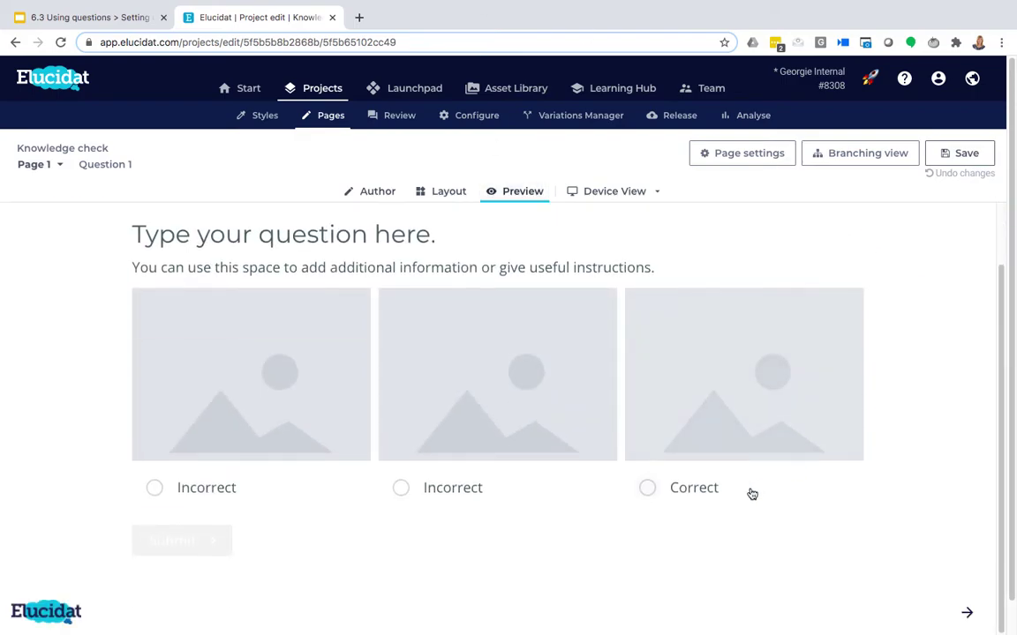
pyautogui.click(681, 488)
pyautogui.click(215, 548)
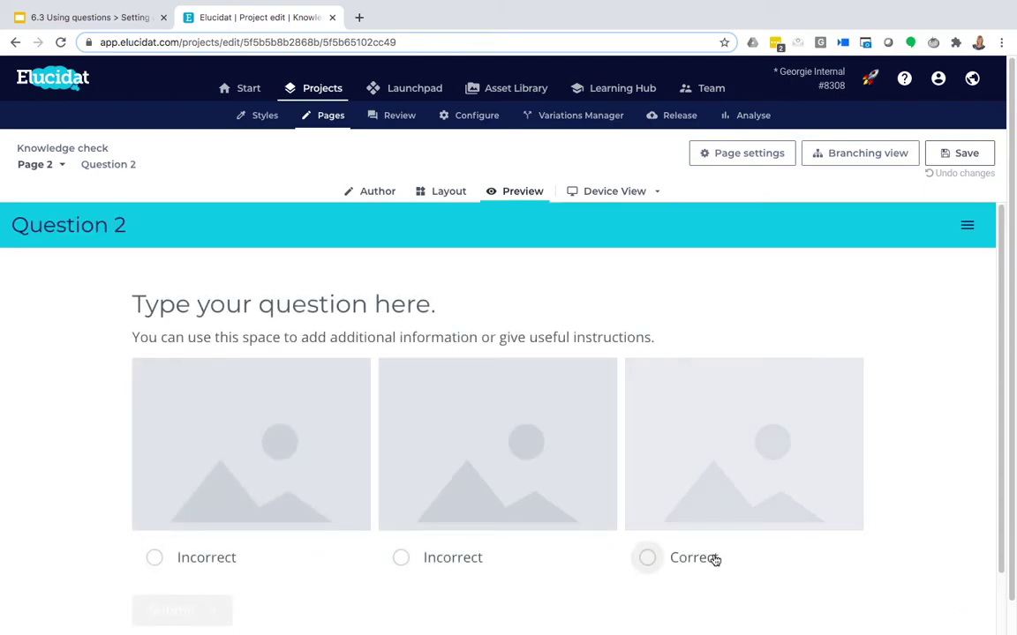
pyautogui.click(715, 557)
pyautogui.click(211, 613)
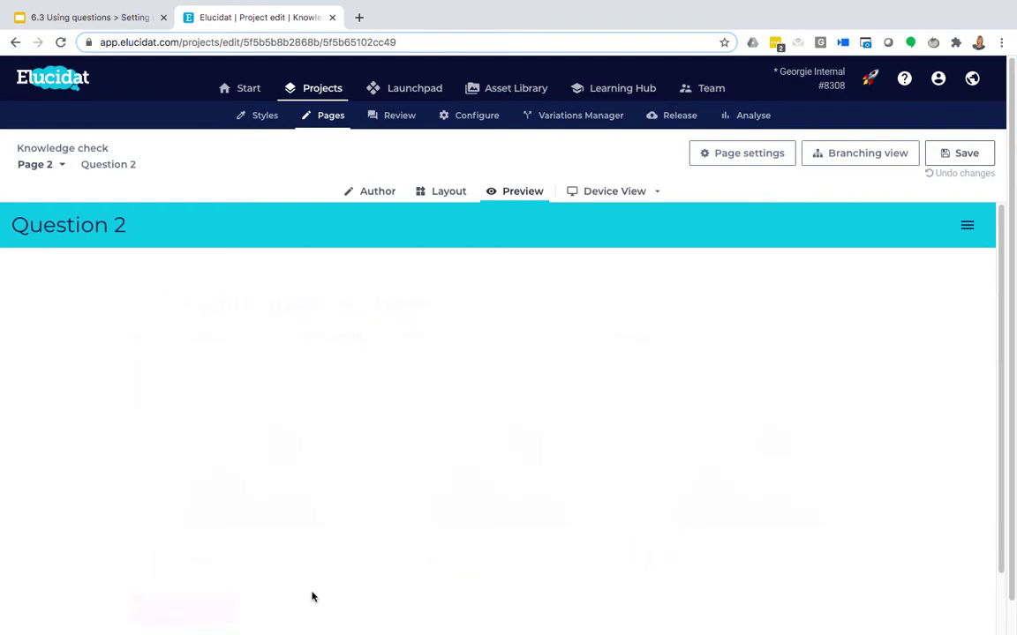
pyautogui.click(674, 561)
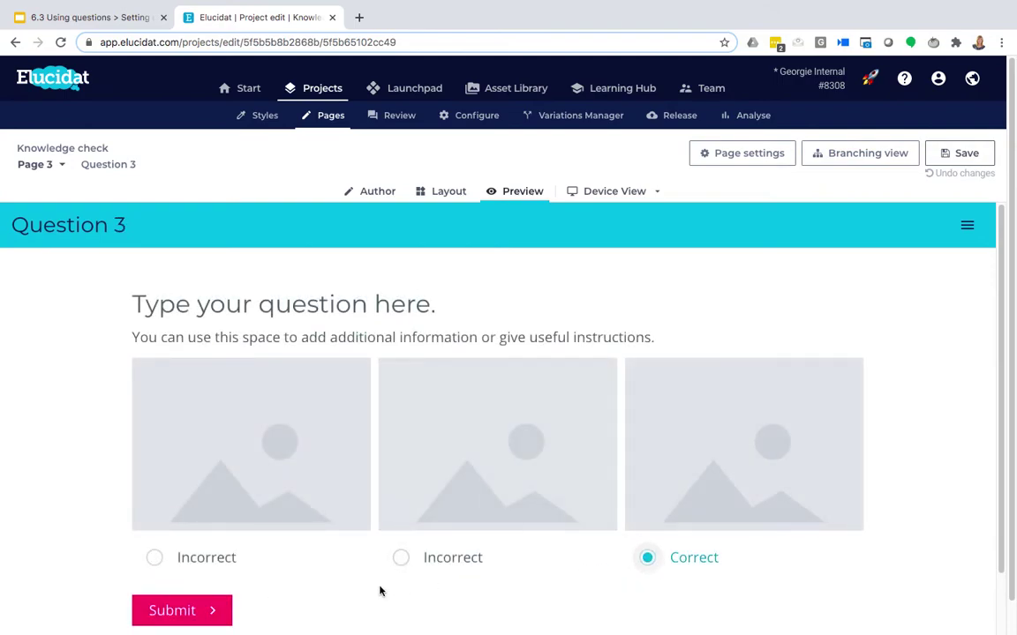
pyautogui.click(223, 610)
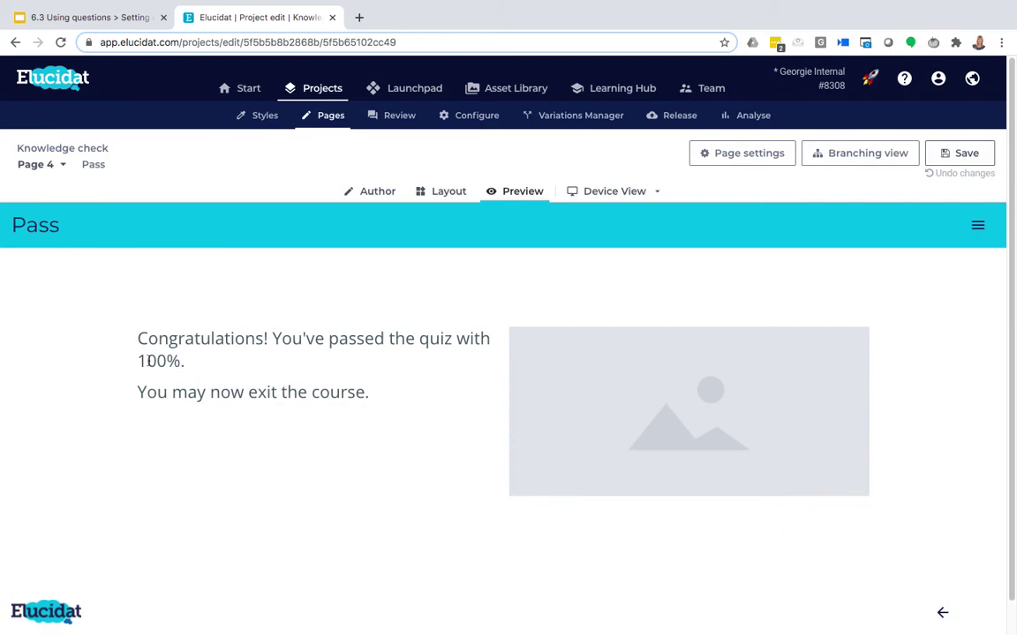
# - Return to Question 1 and test the fail route, submitting the second Incorrect answer for Questions 1 and 2 and the Correct answer for Question 3
pyautogui.click(65, 165)
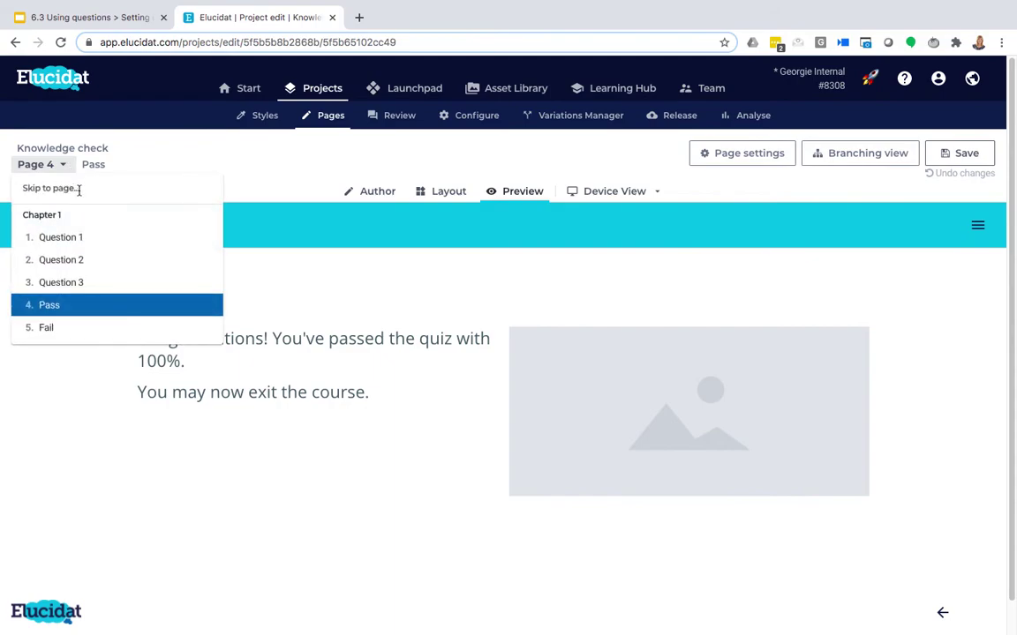
pyautogui.click(83, 236)
pyautogui.click(59, 165)
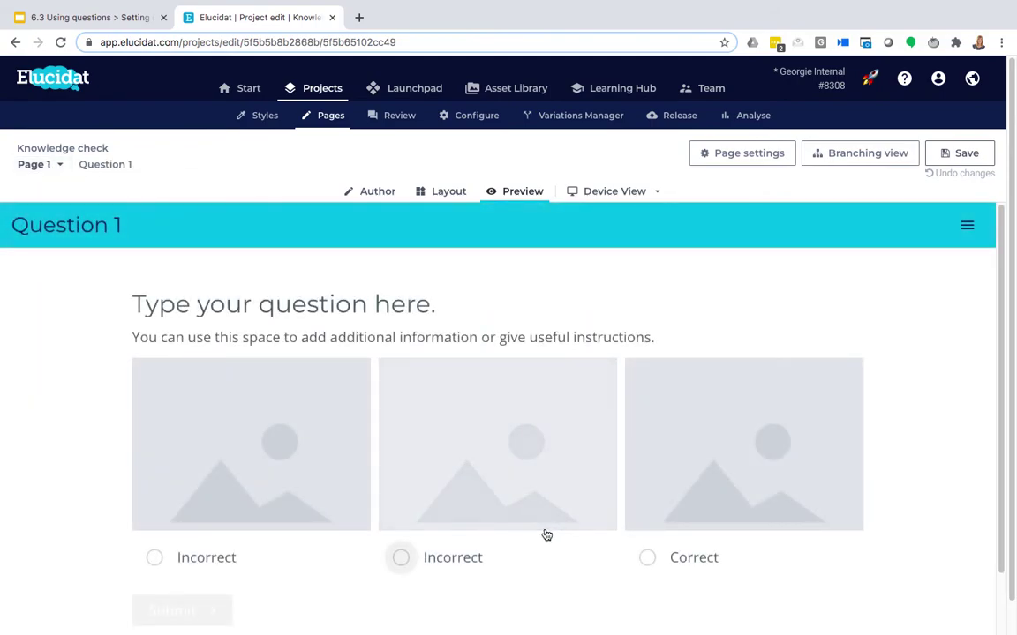
pyautogui.click(545, 535)
pyautogui.click(200, 610)
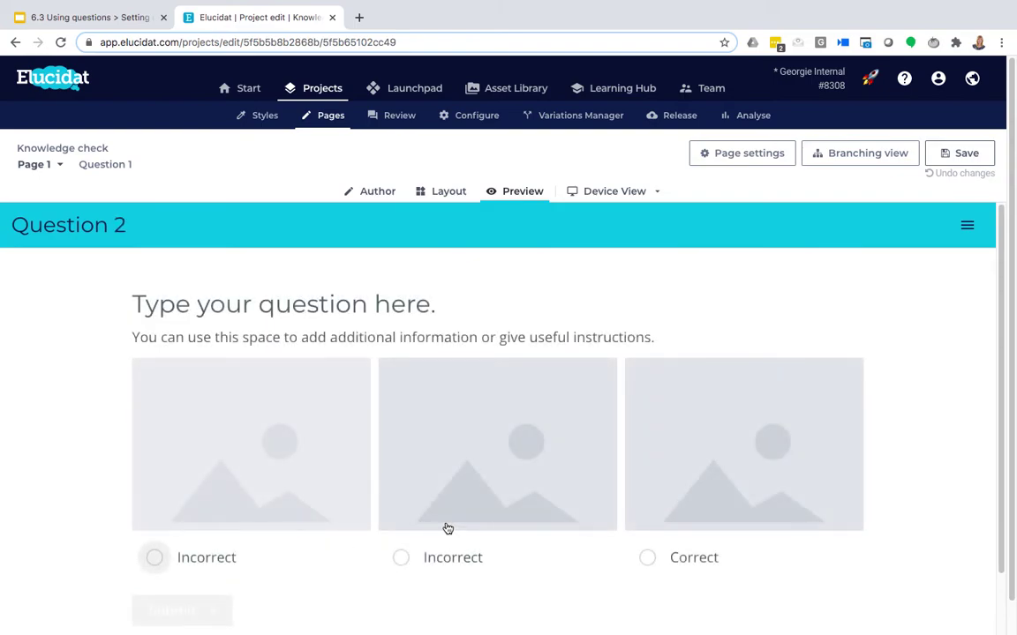
pyautogui.click(447, 528)
pyautogui.click(200, 610)
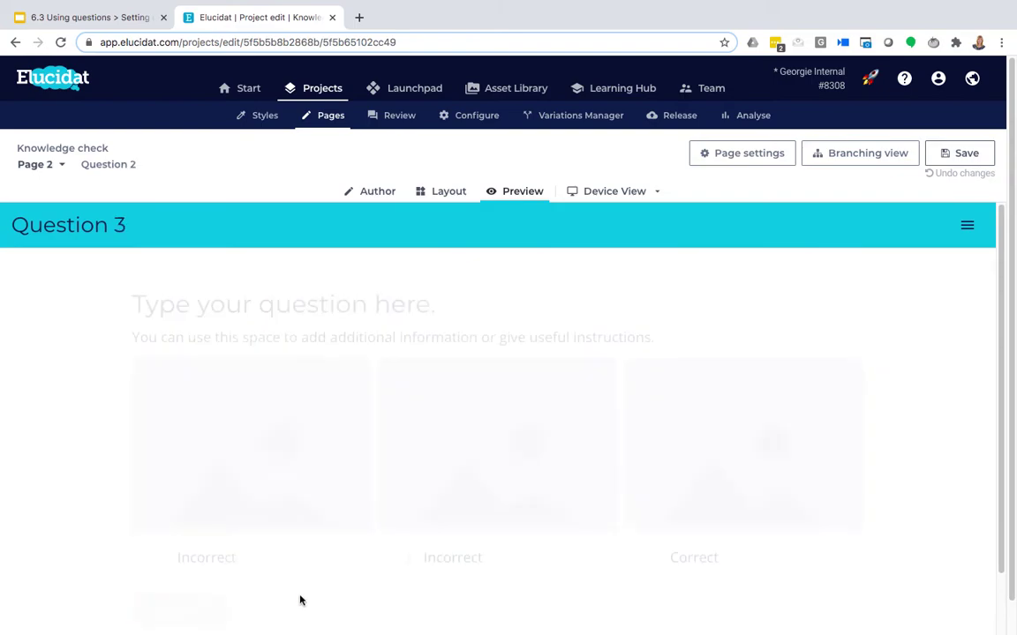
pyautogui.click(648, 534)
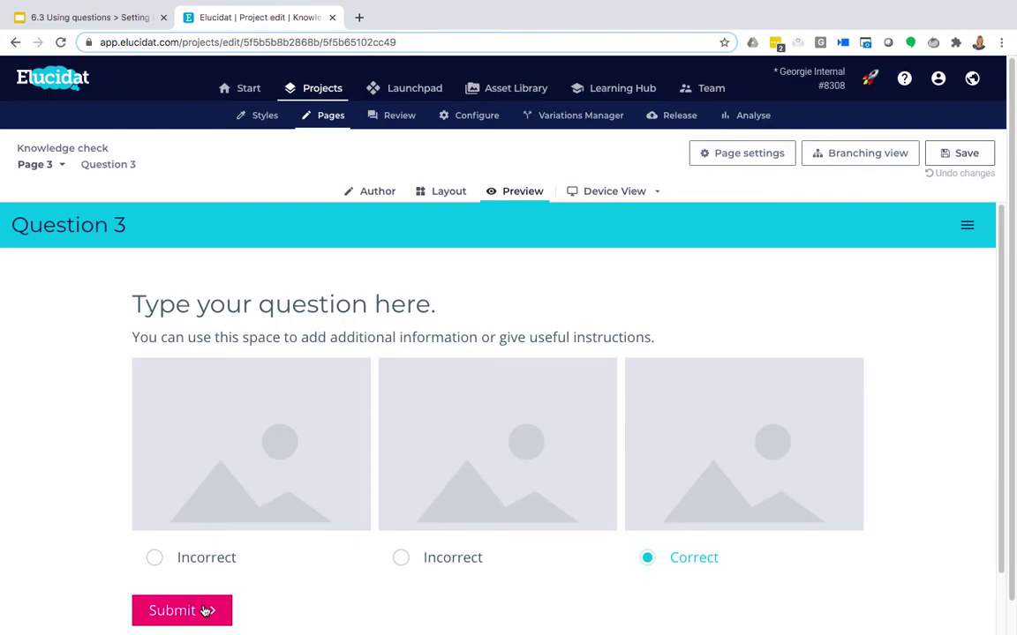
pyautogui.click(205, 610)
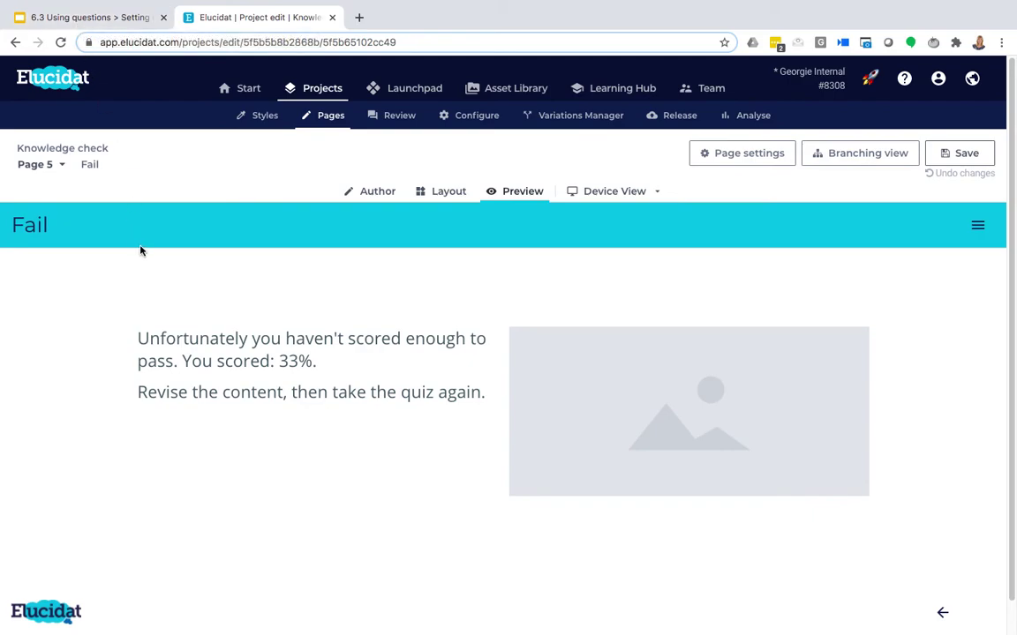
# - Switch to the Google Slides presentation "6.3 Using questions > Setting up results pages"
pyautogui.click(84, 17)
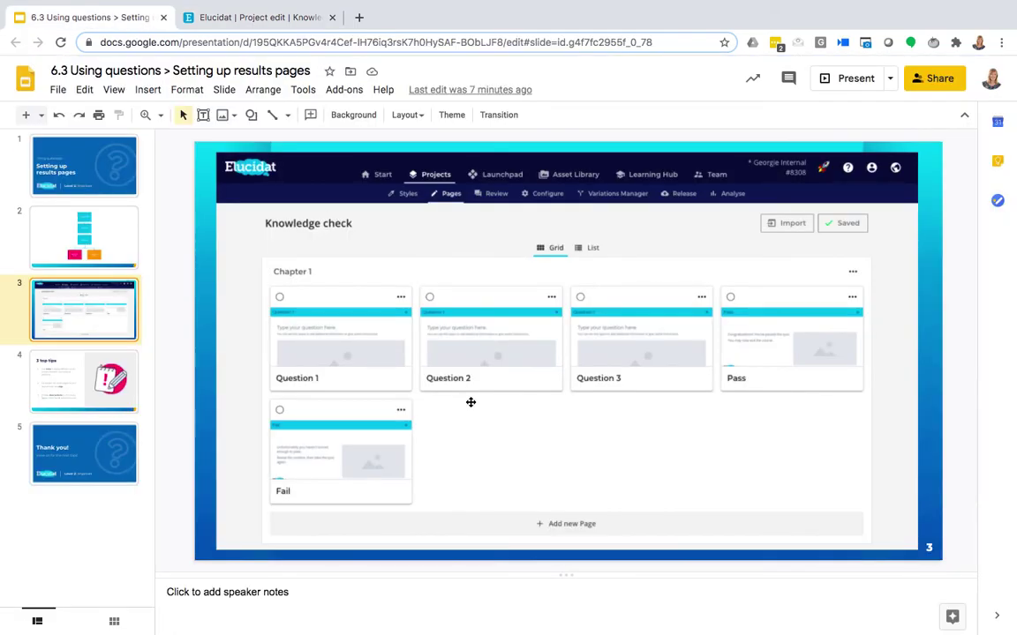